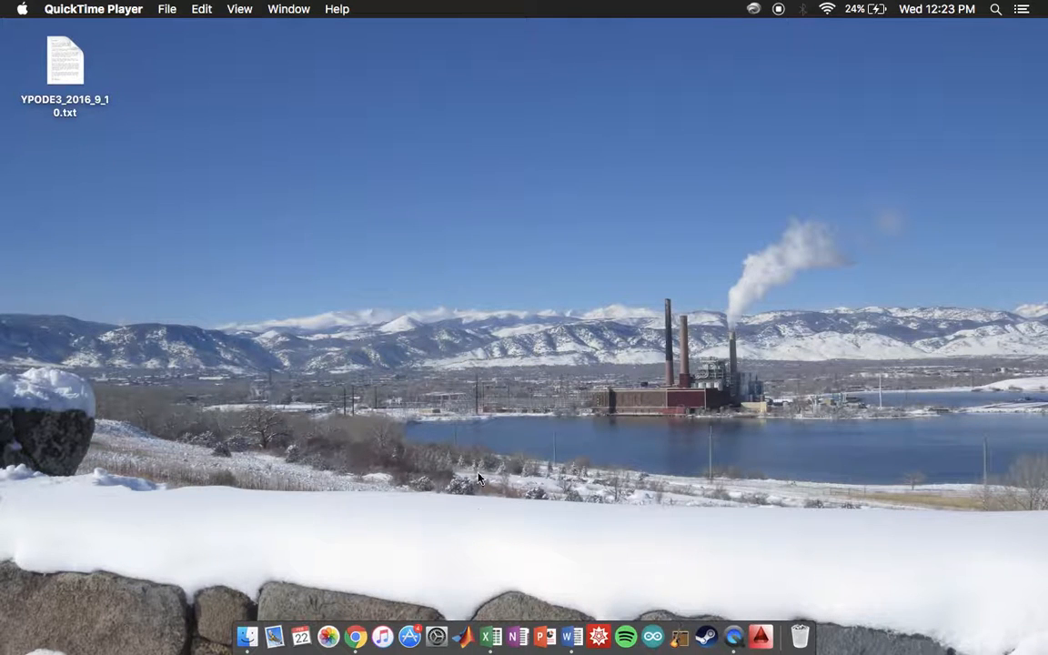
Step: Open Microsoft Excel and create a blank workbook
click(492, 637)
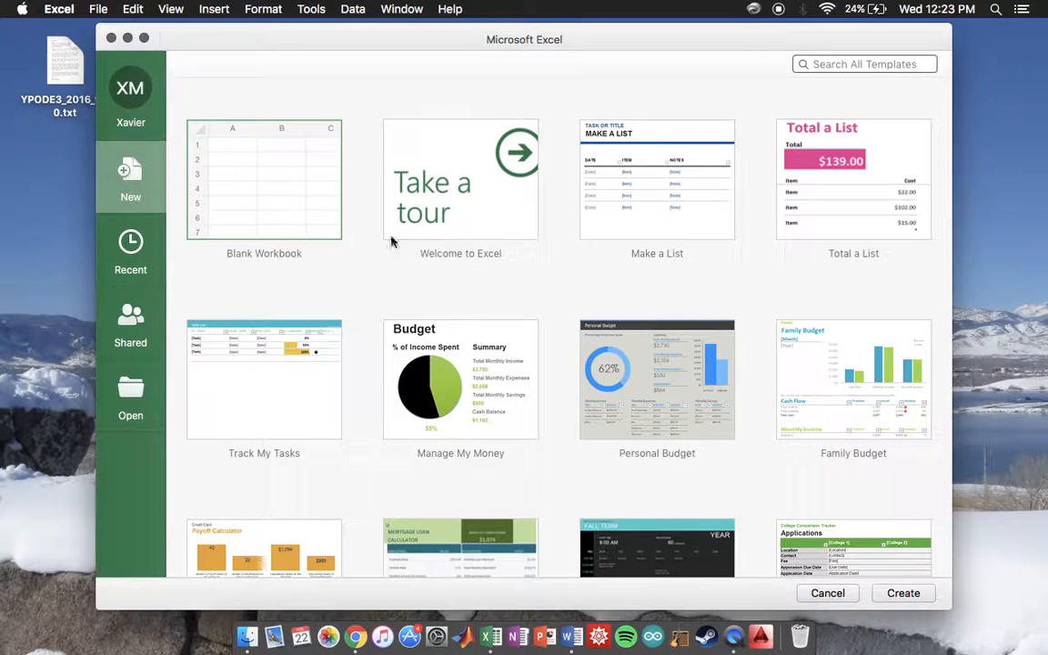
scroll(380, 278, down, 5)
scroll(380, 279, up, 4)
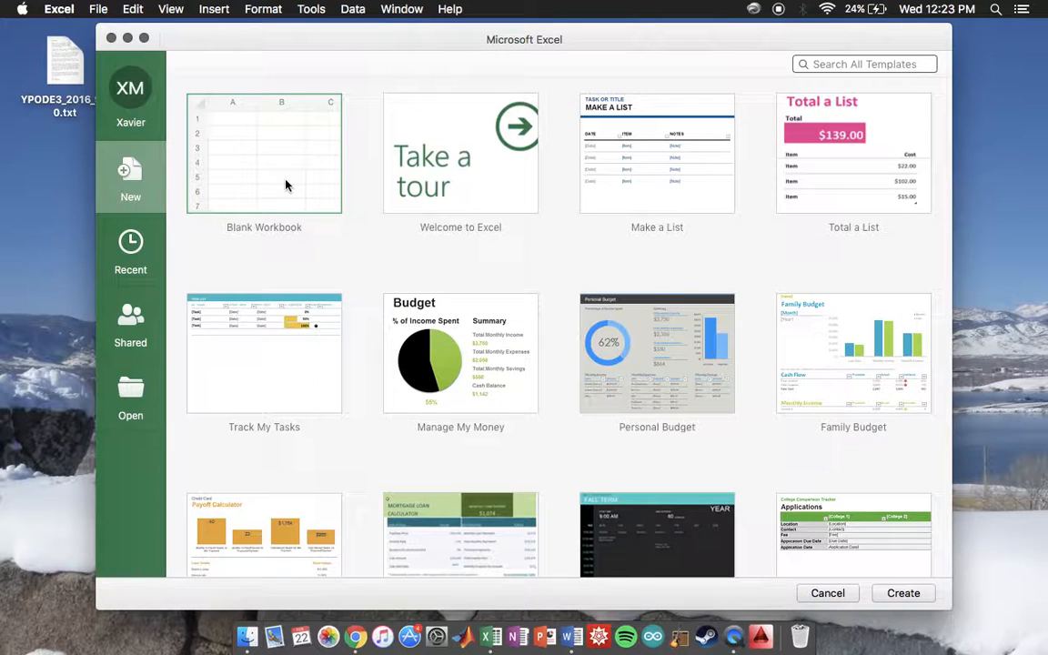
double_click(285, 185)
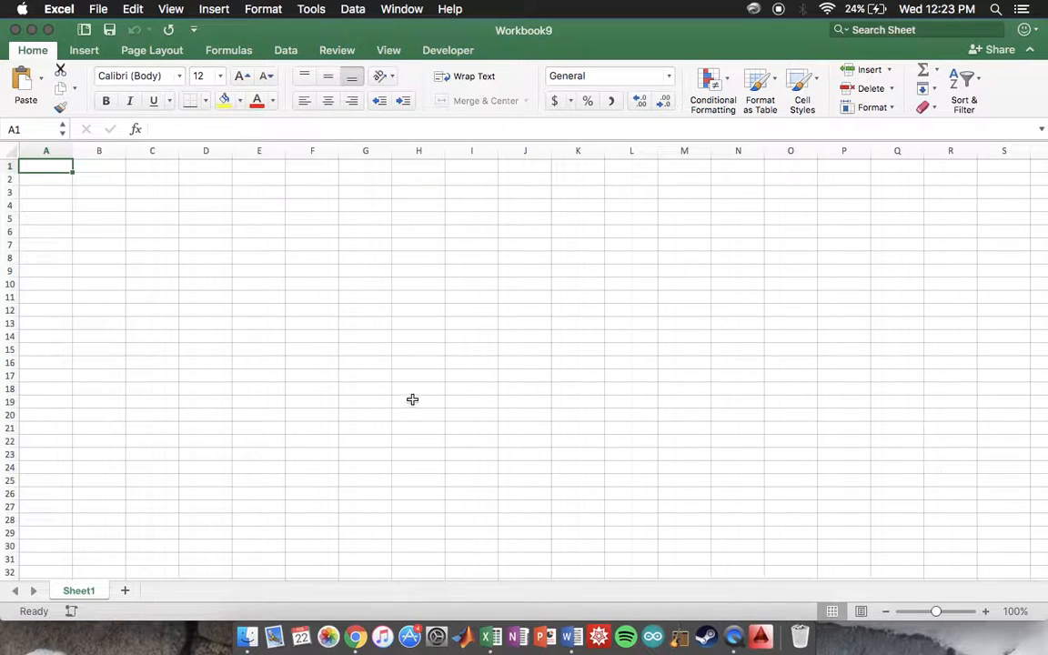
Step: Start a text import at cell A2 using the file YPODE3_2016_9_10.txt from the Desktop
click(54, 182)
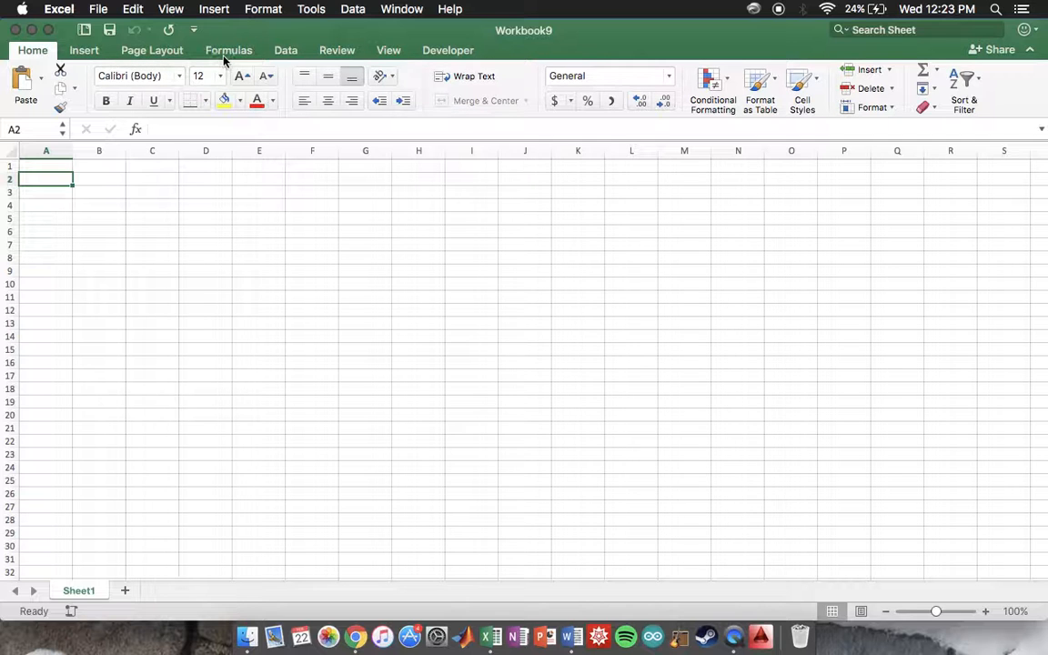
click(292, 60)
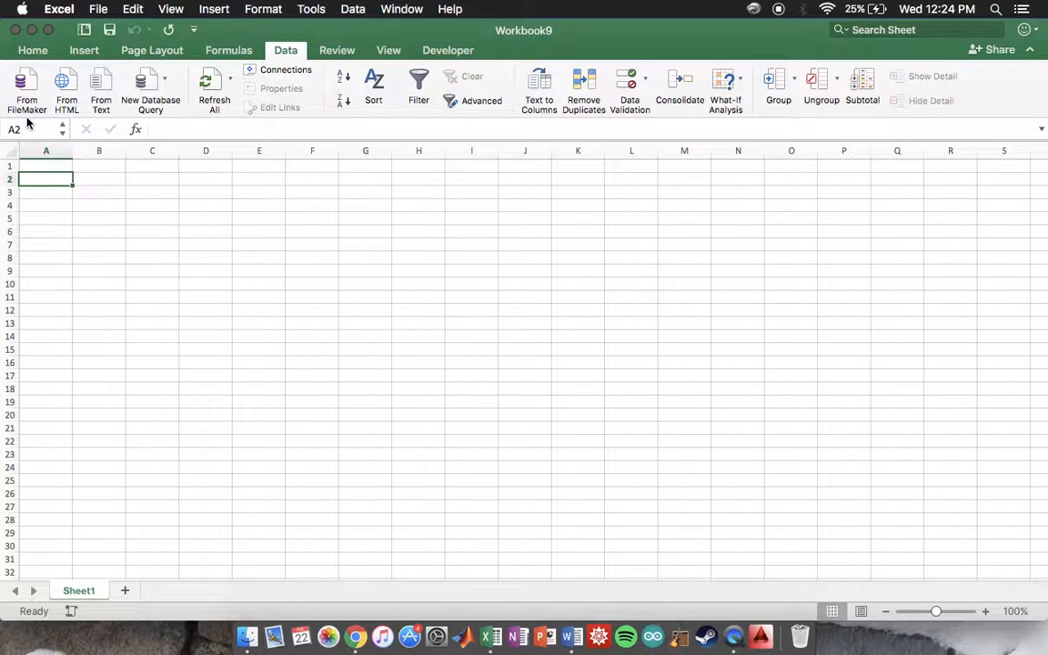
click(109, 100)
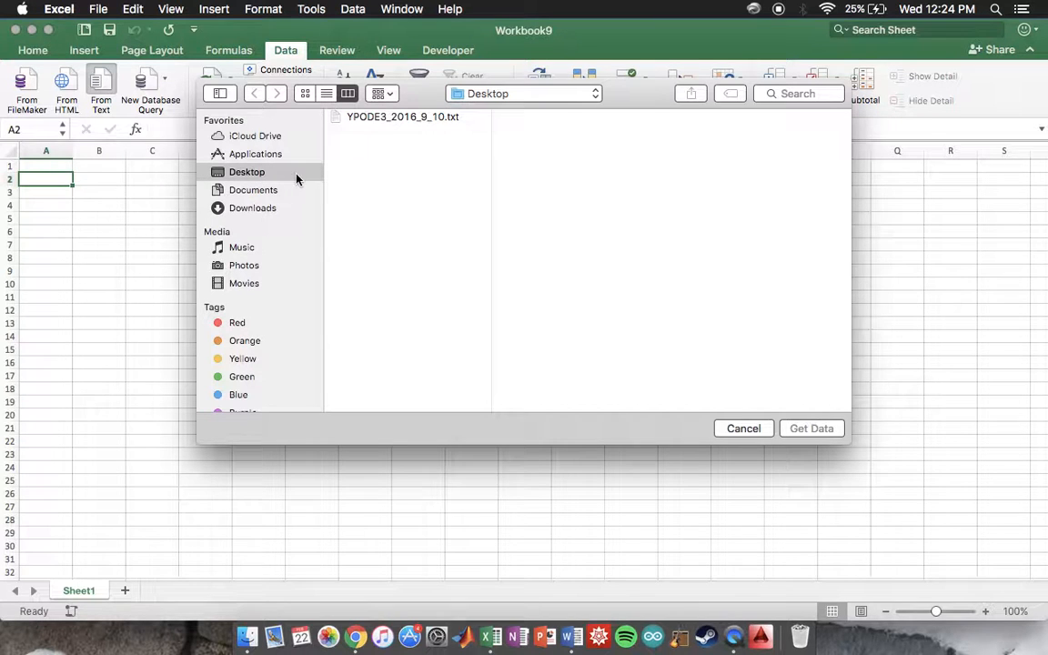
click(402, 120)
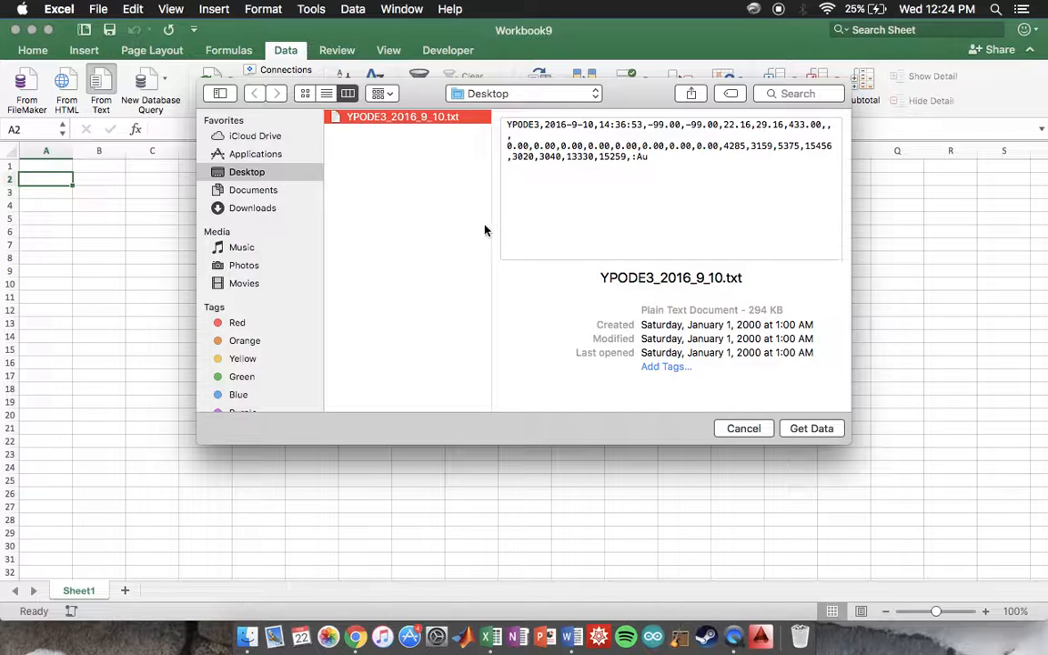
click(805, 435)
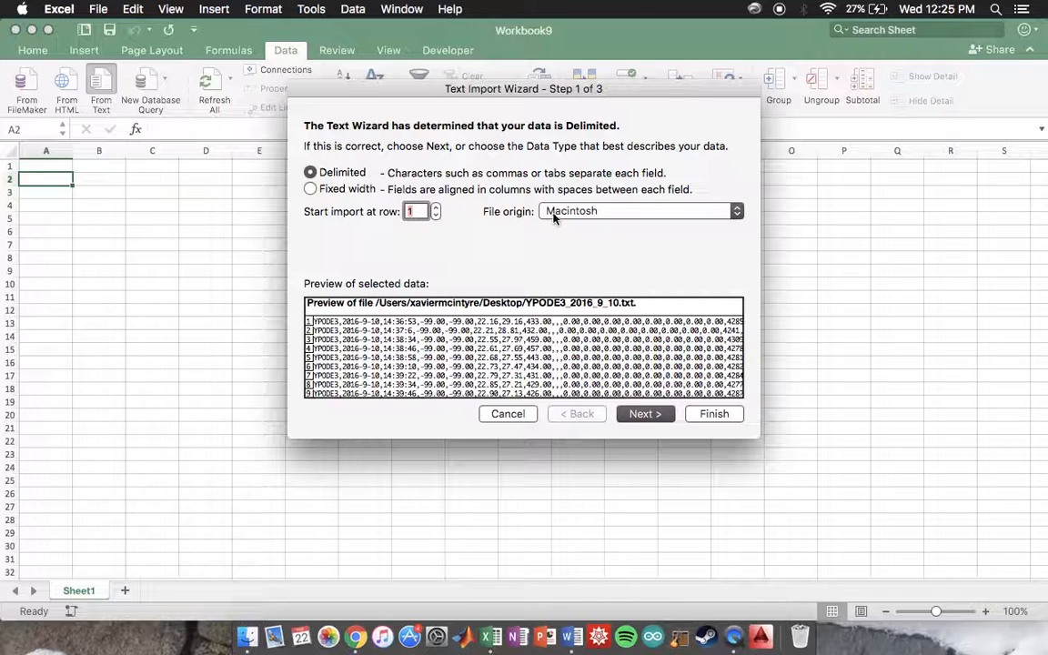
Step: Keep the delimited data type and the Macintosh file origin, and continue to the delimiter settings
click(609, 216)
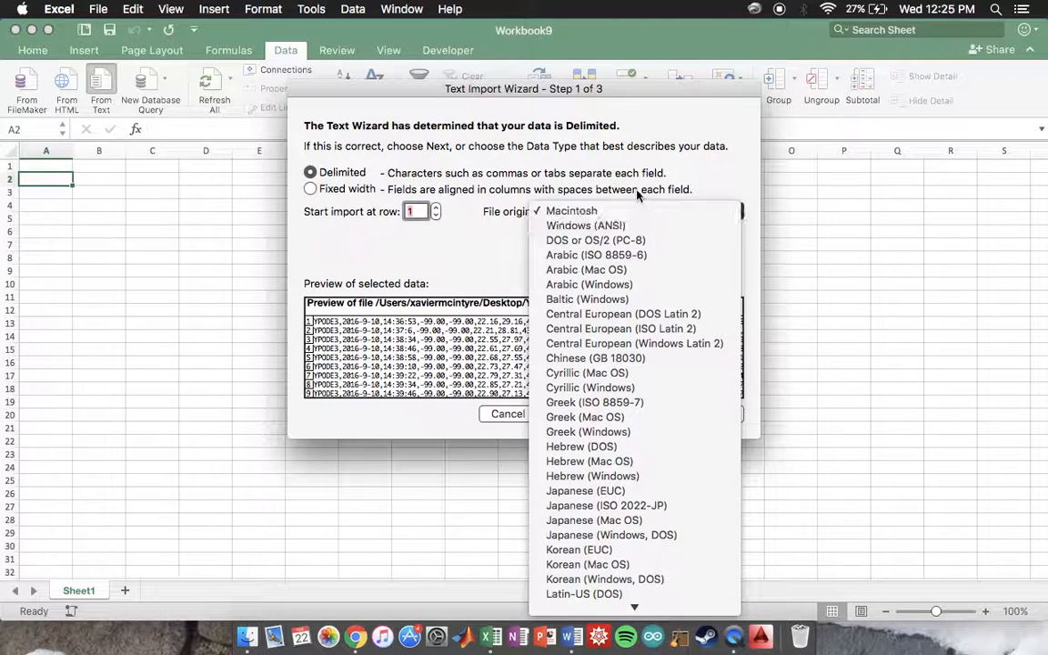
click(582, 210)
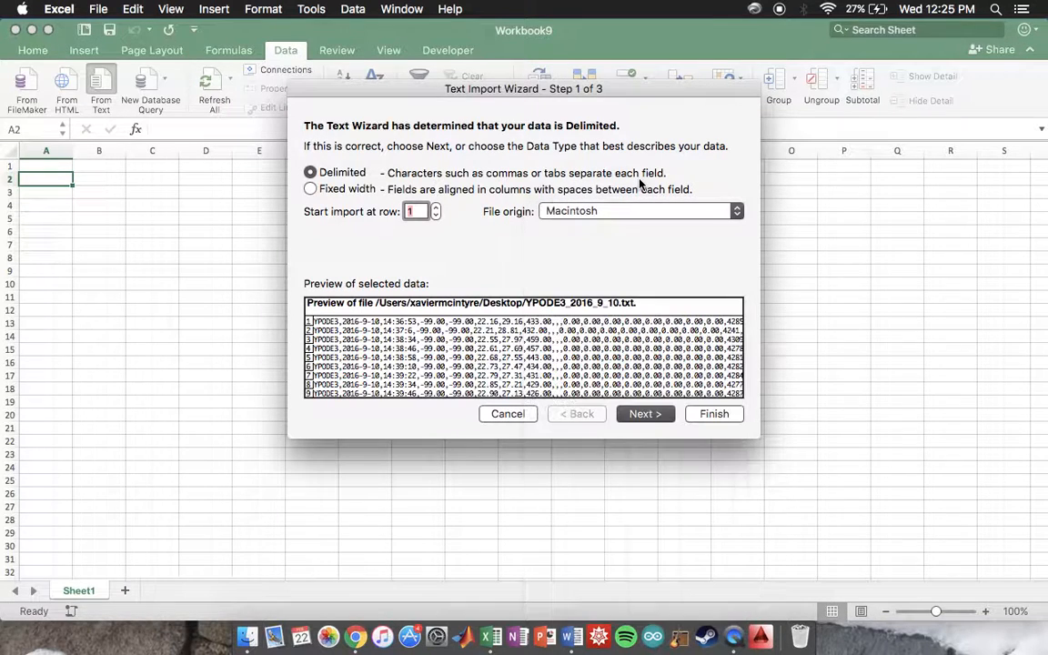
click(644, 414)
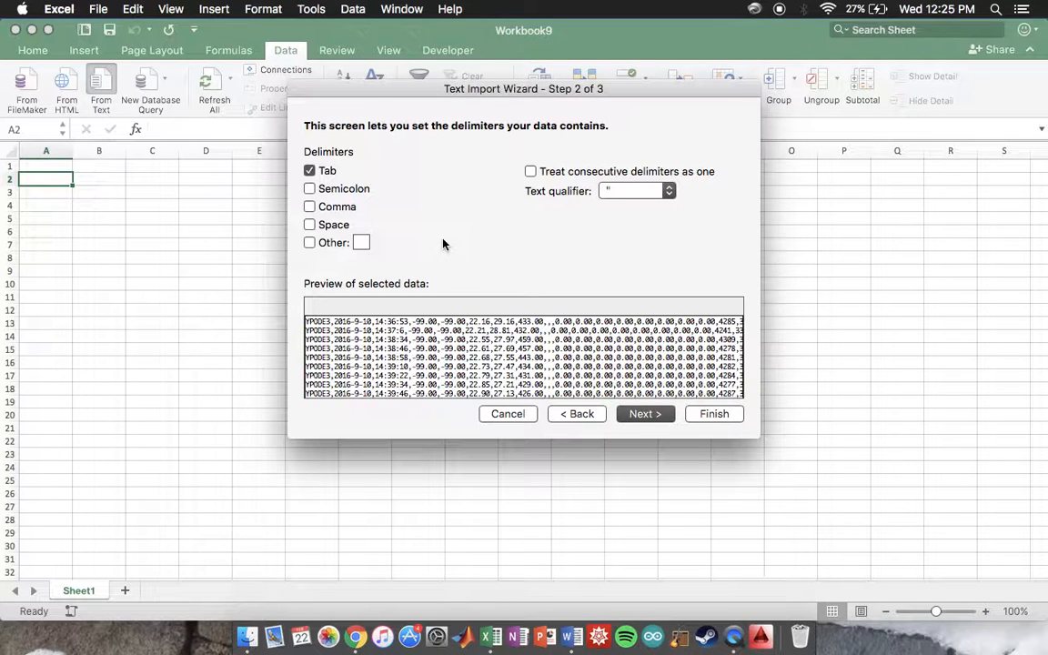
Step: Set comma as the only delimiter, with tab turned off, and import the data into the existing sheet at A2
click(309, 208)
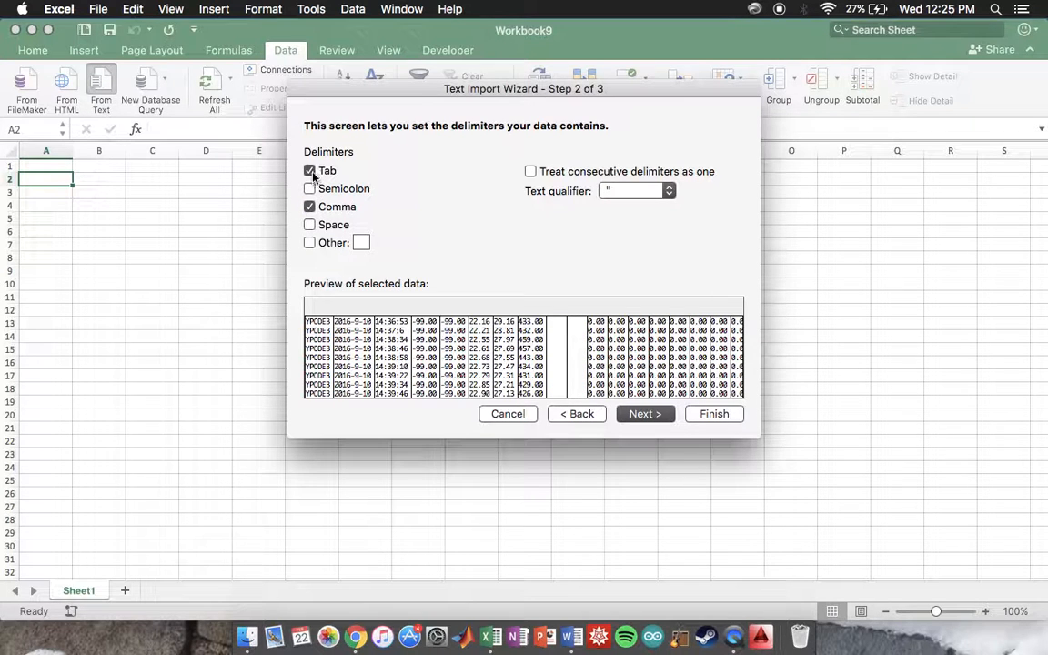
click(310, 171)
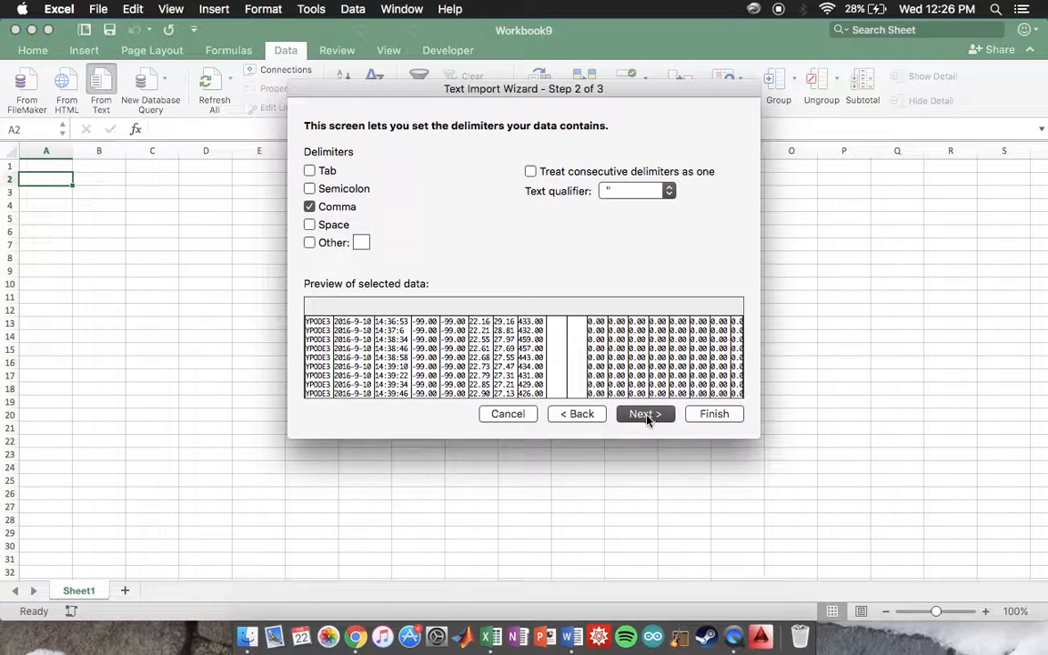
click(710, 415)
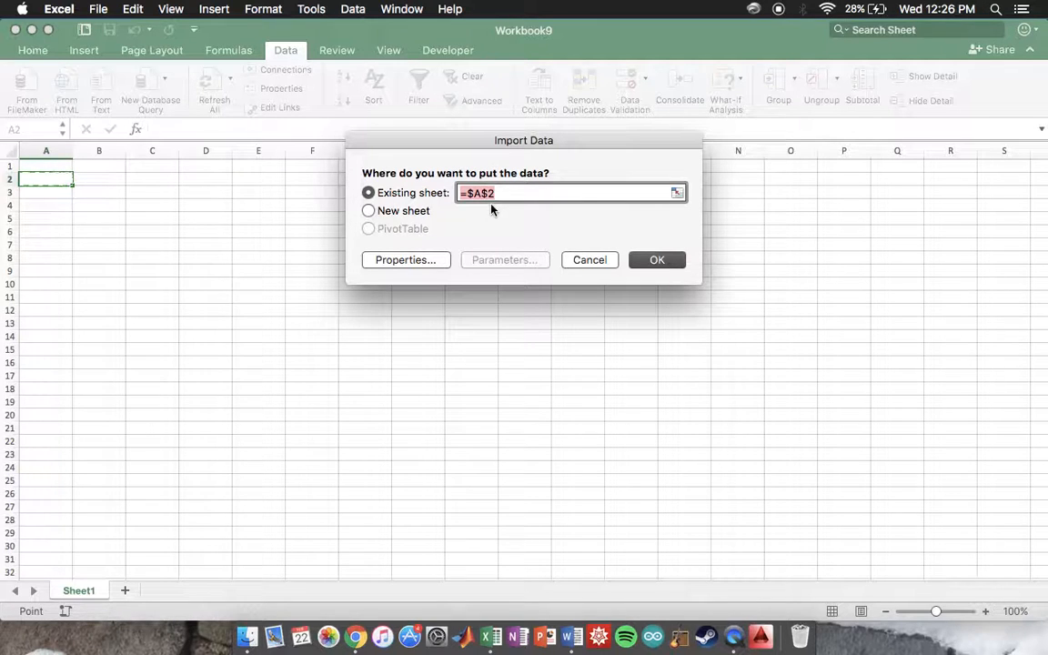
click(656, 261)
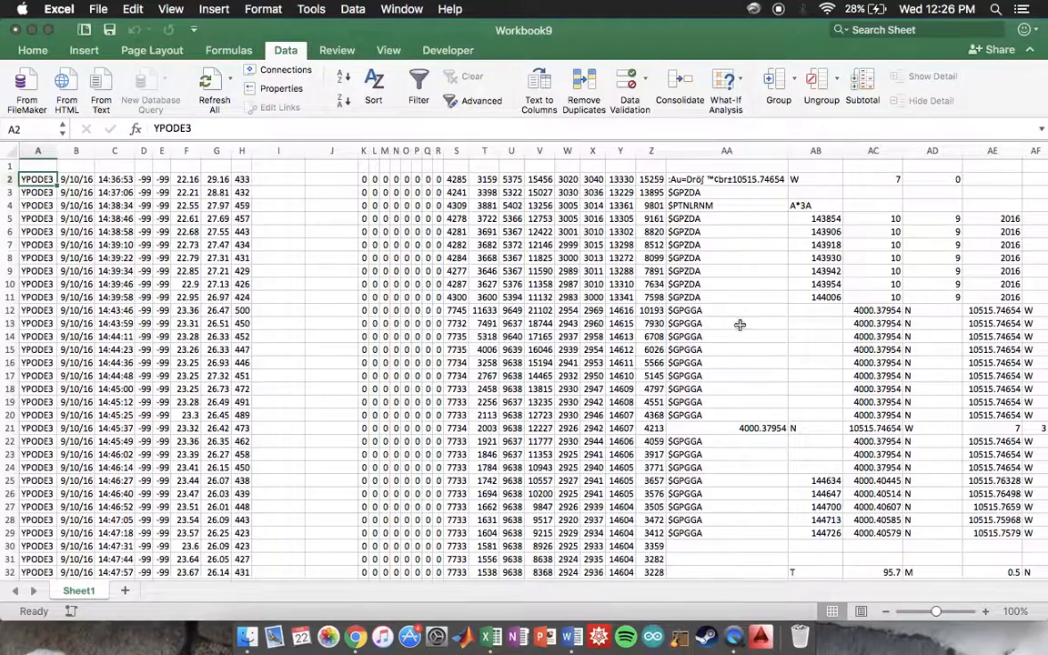
Step: Enter the headers Pod ID, Date and Time in cells A1 to C1 above the imported data
scroll(986, 284, down, 5)
scroll(1017, 244, right, 1)
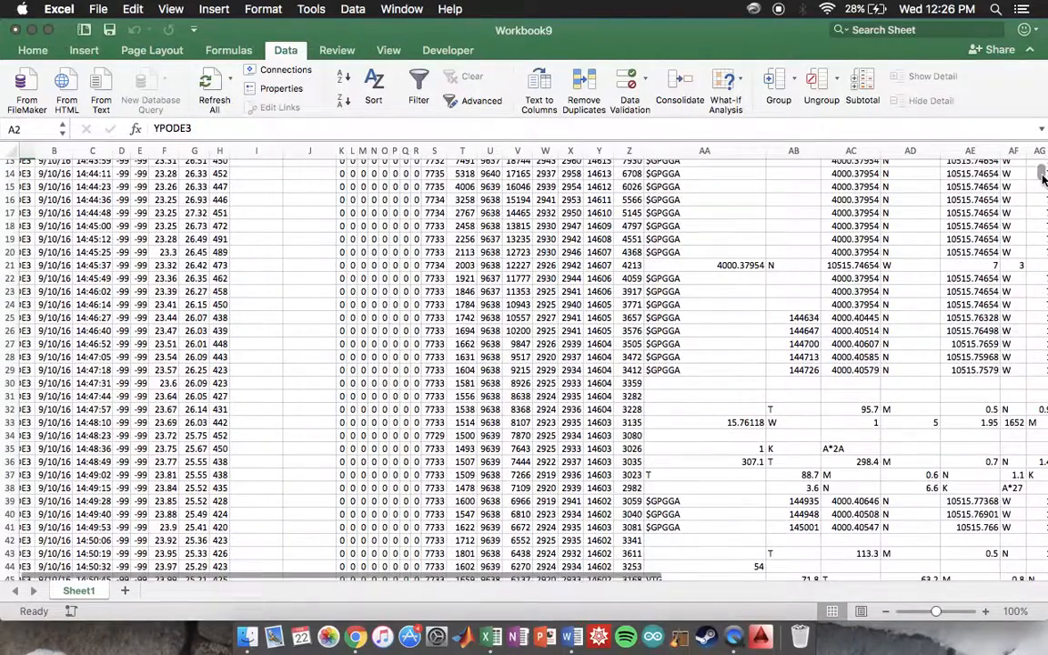
mouse_move(1044, 179)
mouse_down()
mouse_move(1042, 569)
mouse_move(1042, 169)
mouse_up()
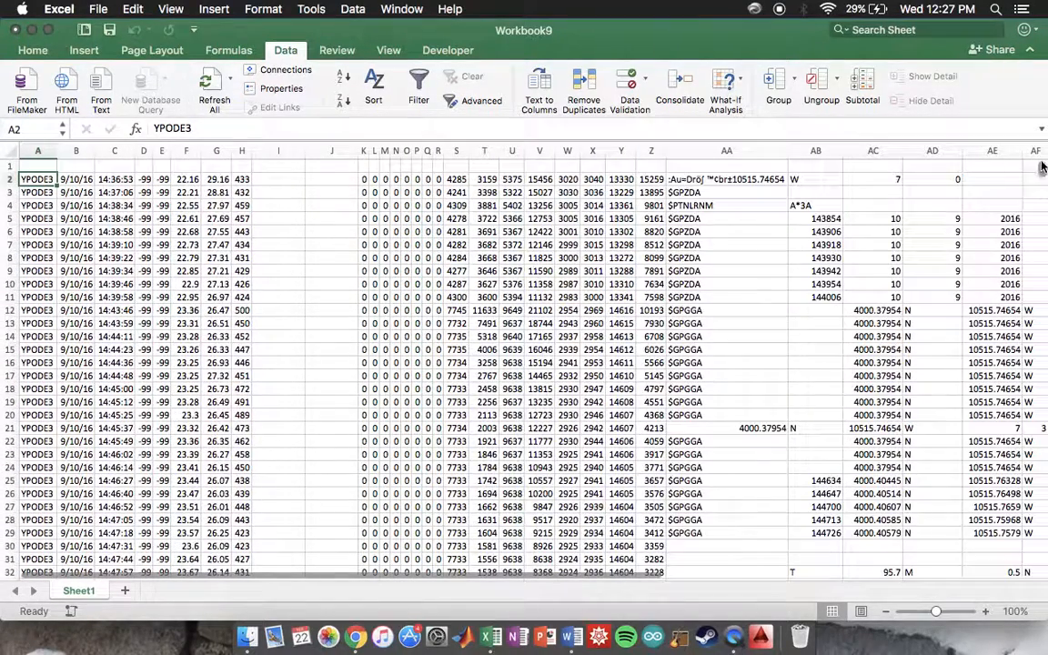
click(47, 165)
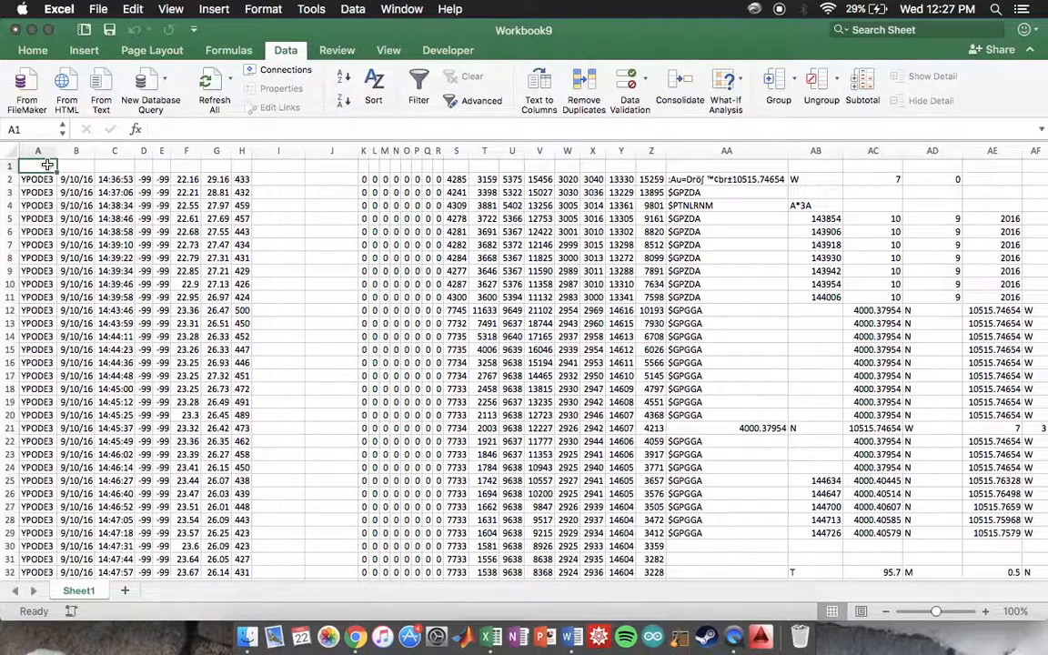
text(Pod)
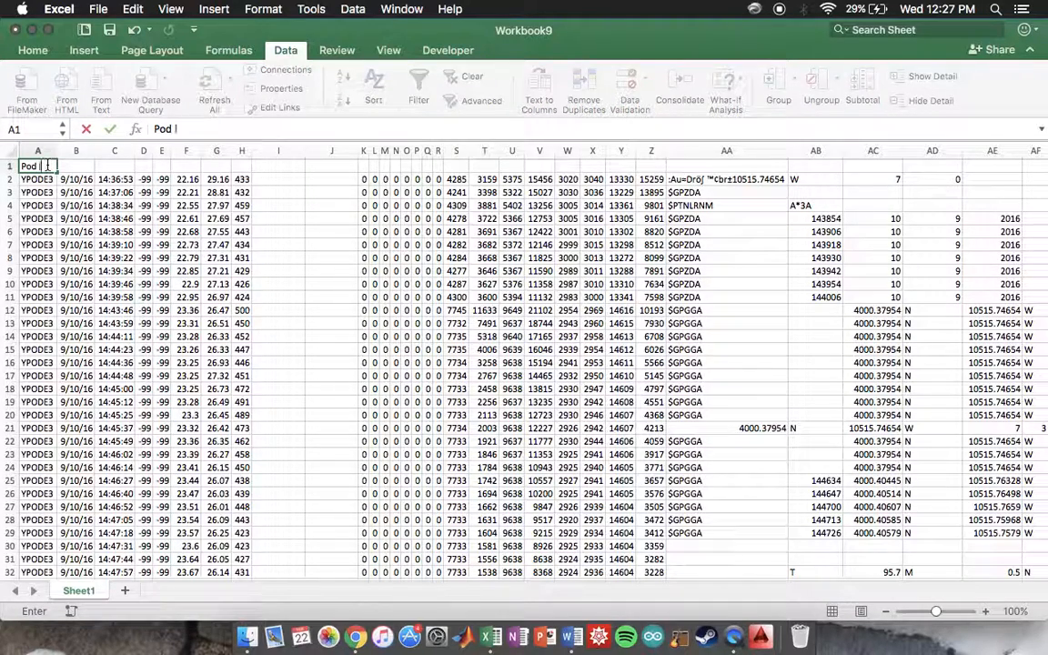
key(Tab)
text(Da)
key(Tab)
text(Time)
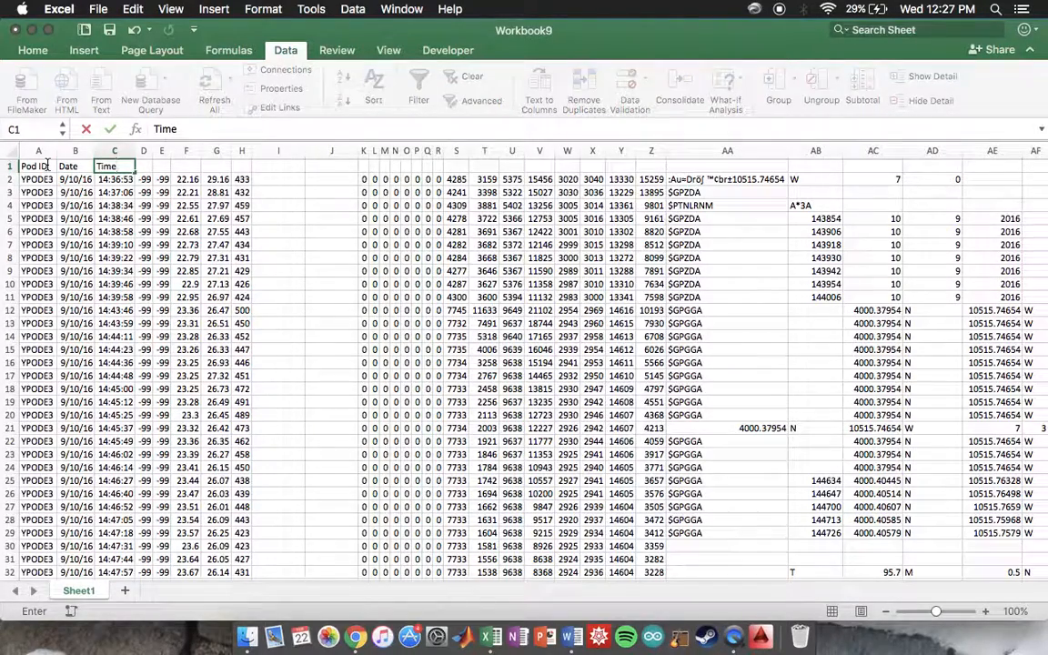
key(Tab)
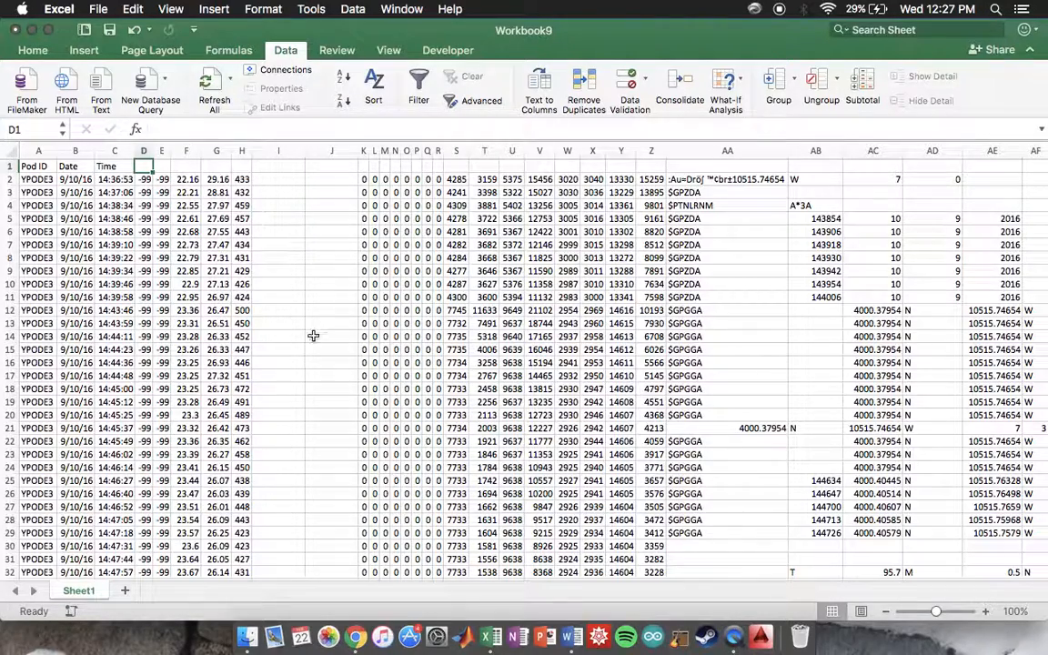
Step: Examine the imported rows and columns to tell the useful pod data from the empty, zero and irregular columns
scroll(326, 405, down, 10)
scroll(326, 405, down, 10)
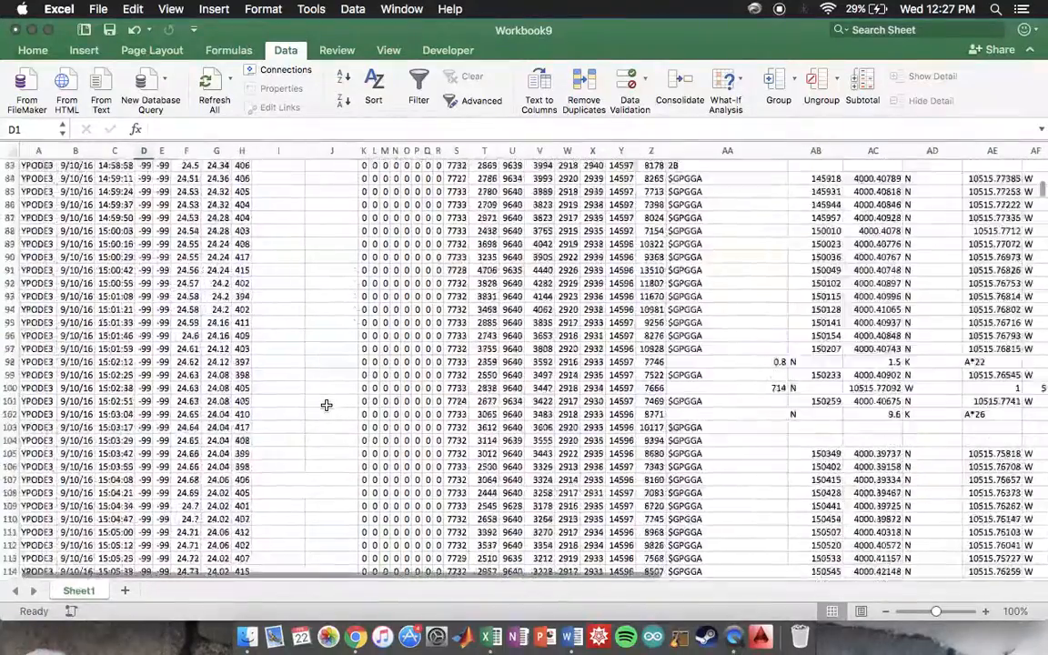
scroll(325, 408, up, 20)
scroll(325, 408, right, 5)
scroll(326, 409, right, 5)
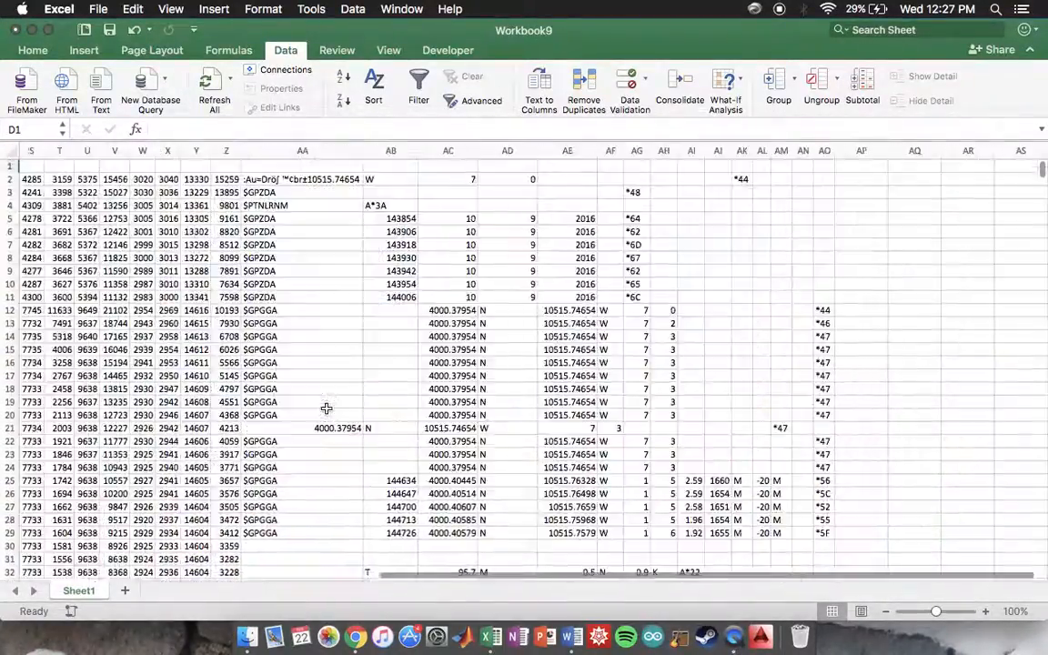
scroll(495, 377, down, 10)
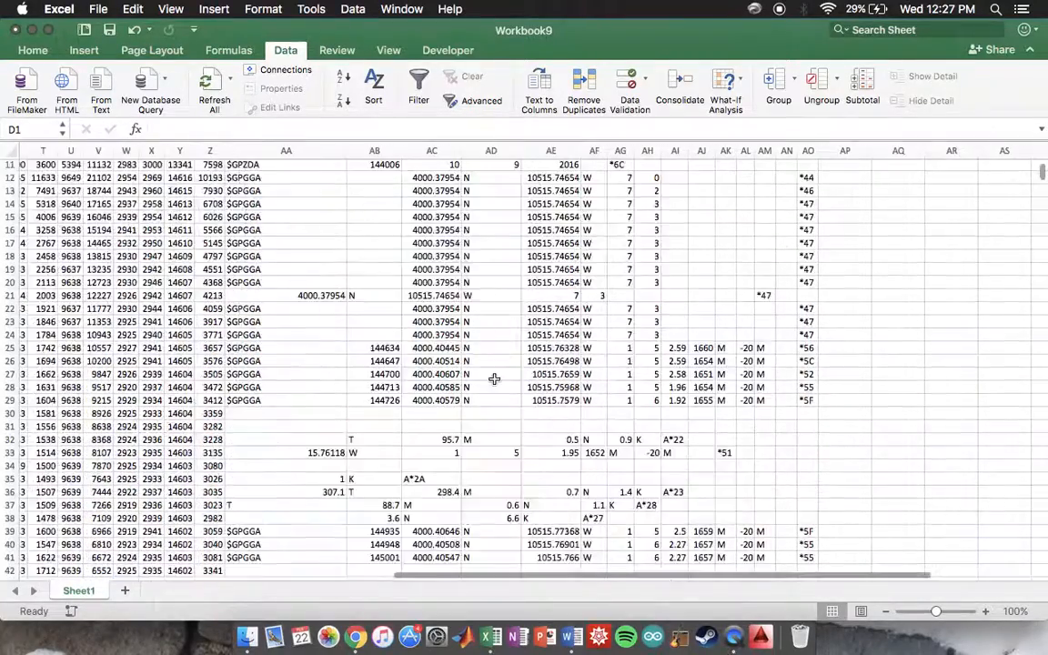
scroll(494, 377, left, 5)
scroll(496, 377, left, 2)
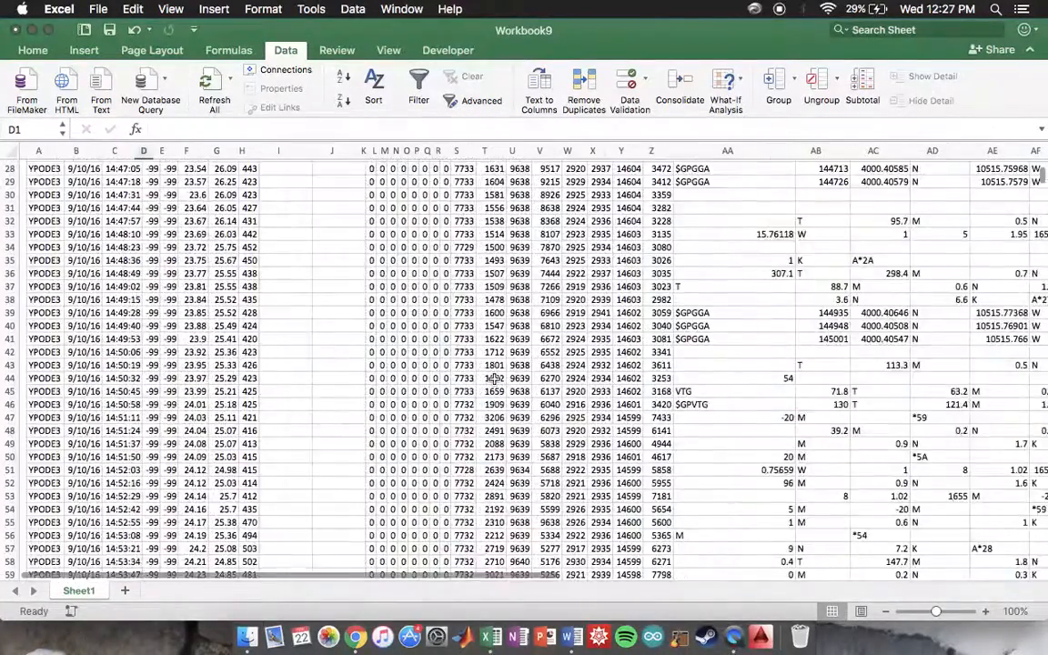
scroll(494, 377, up, 10)
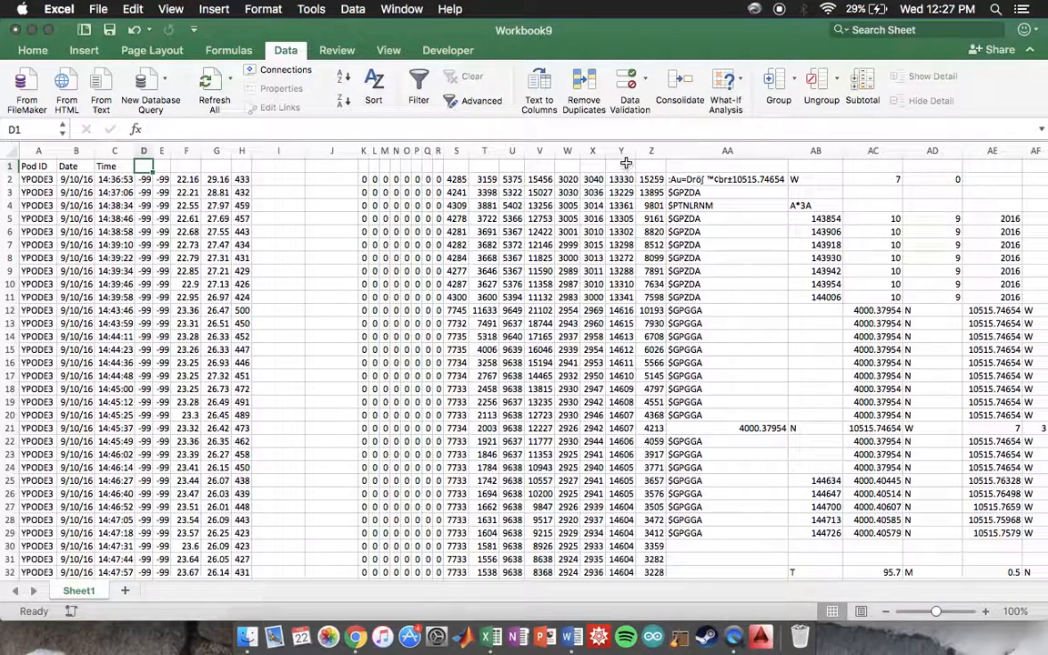
drag(42, 167, 622, 228)
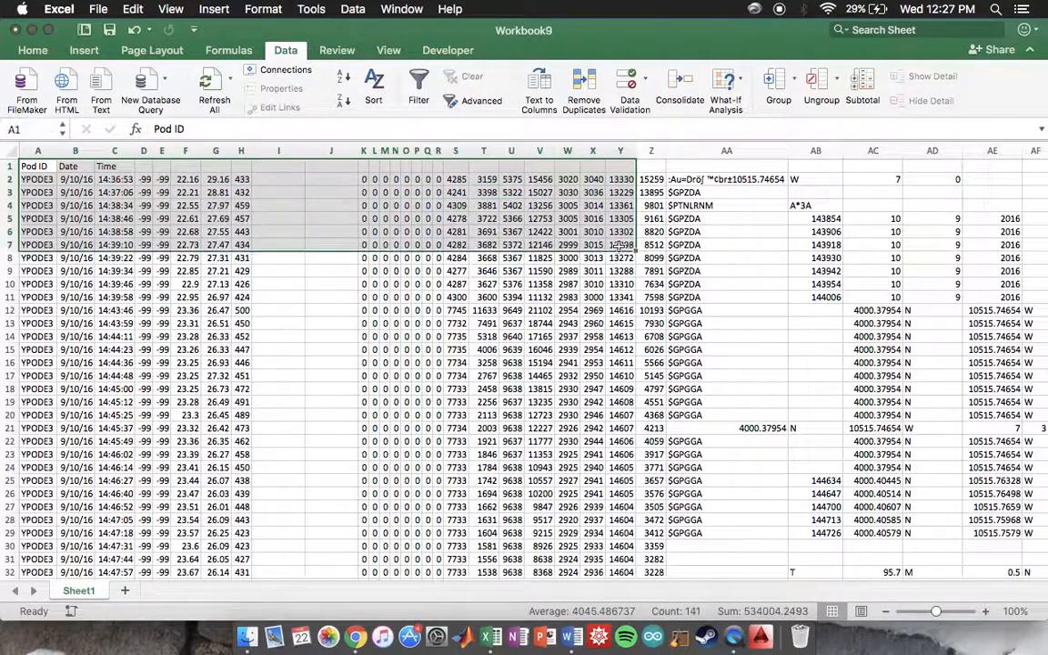
click(300, 188)
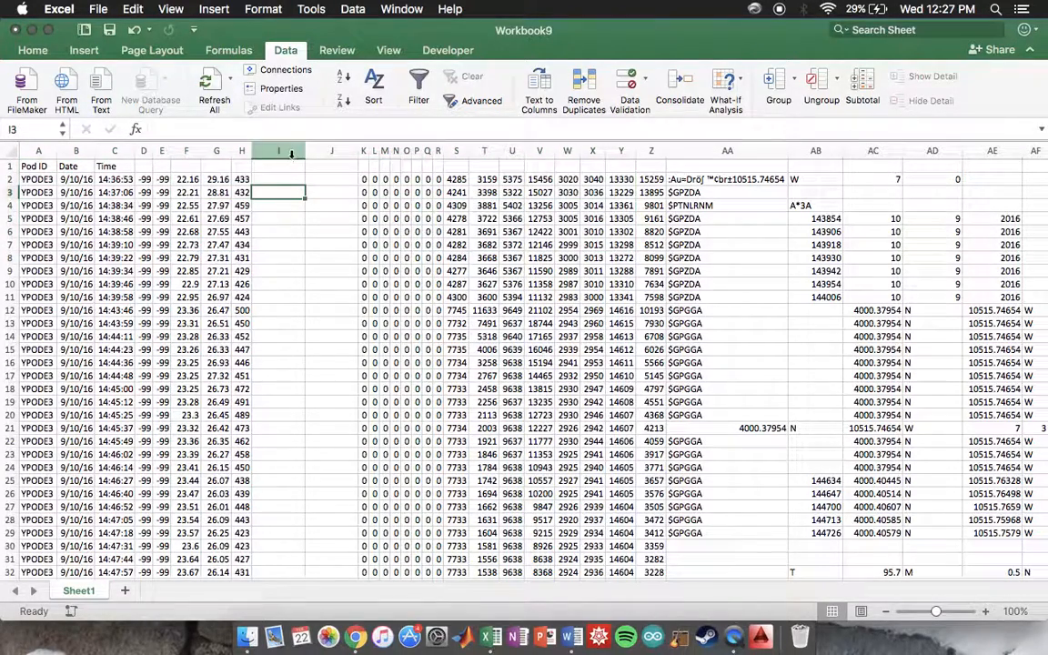
Step: Hide columns I through R, which hold only blanks and zeros
drag(280, 150, 439, 151)
right_click(357, 164)
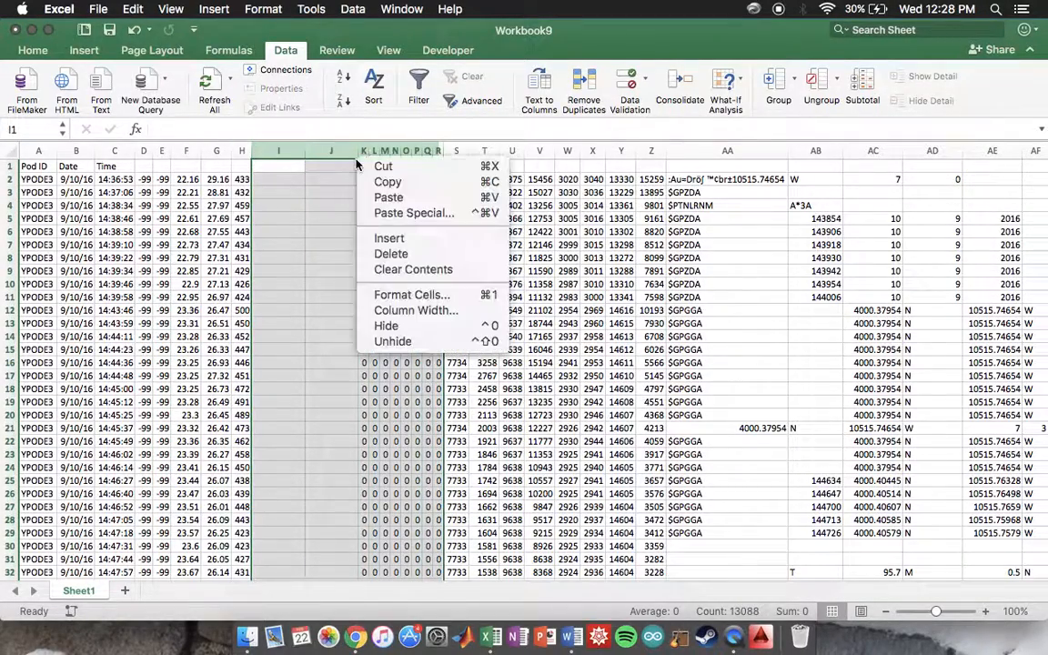
click(390, 326)
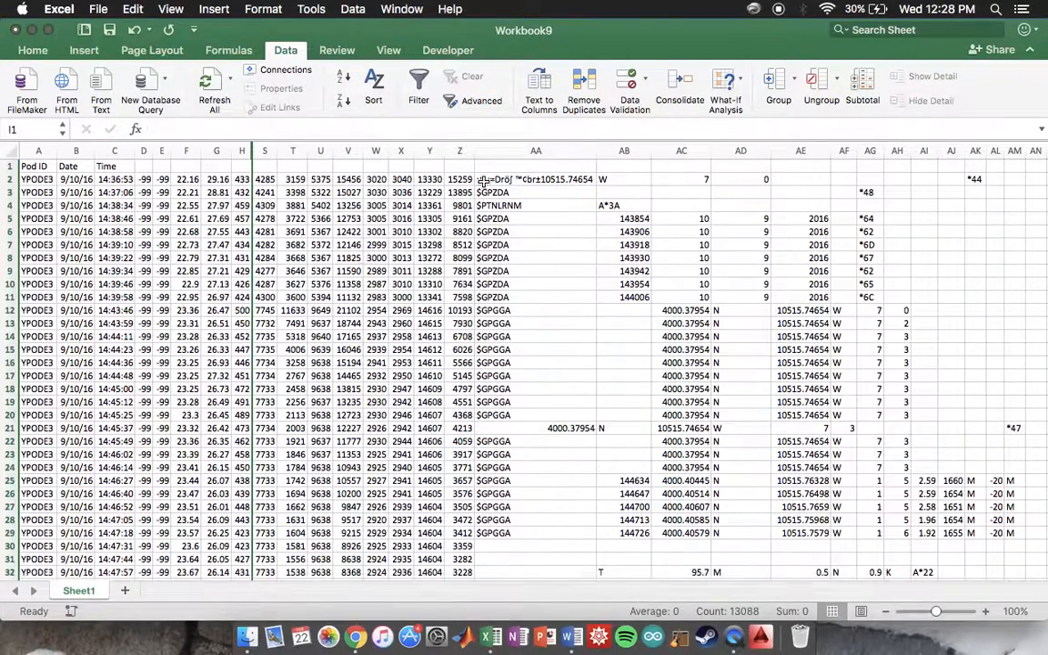
Step: Hide columns AA through AZ, which contain the irregular GPS data, and clear the column selection
click(498, 156)
drag(497, 156, 935, 151)
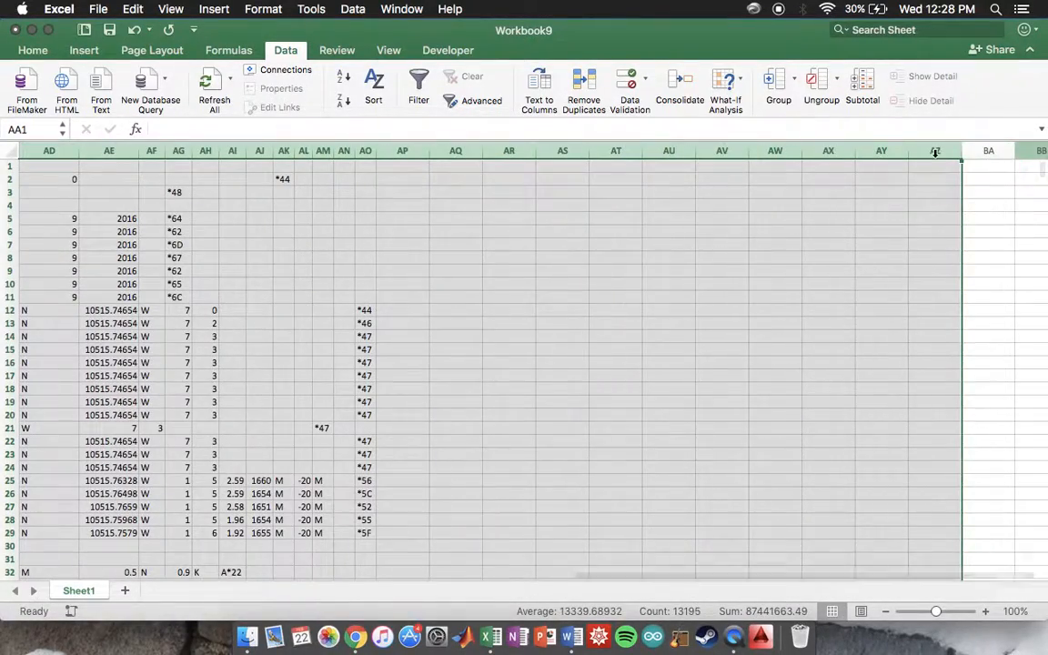
right_click(934, 152)
click(806, 320)
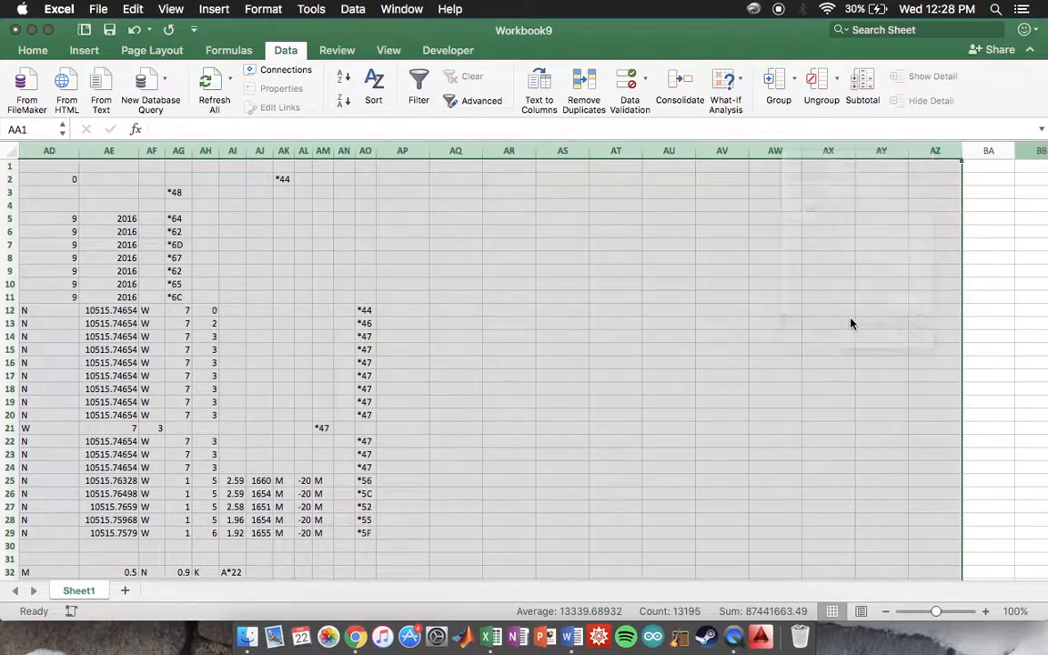
scroll(606, 298, down, 1)
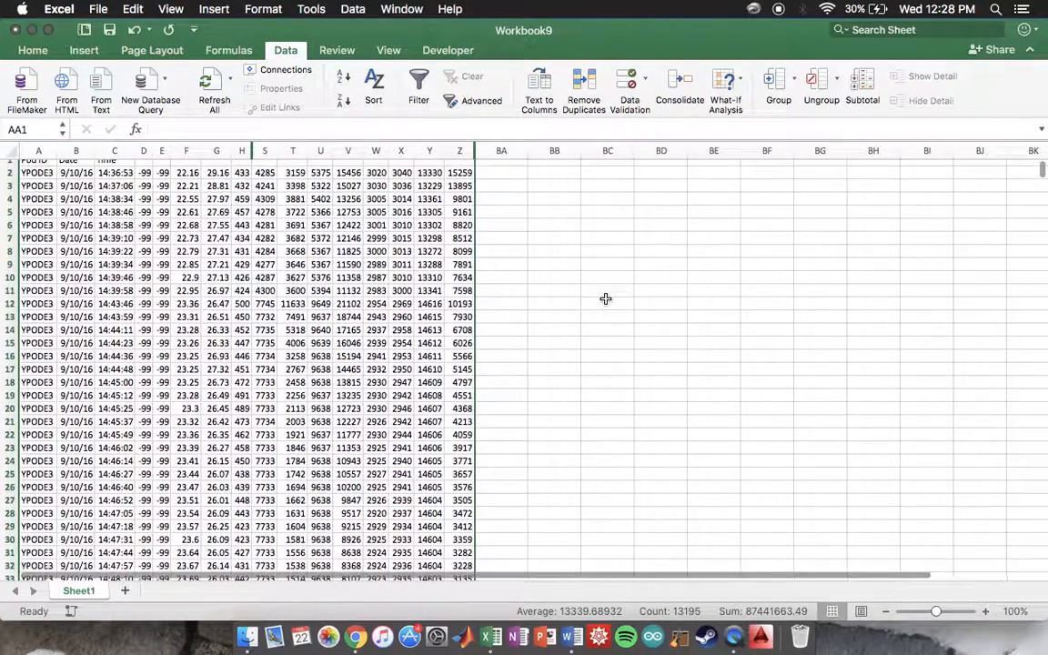
scroll(606, 299, up, 1)
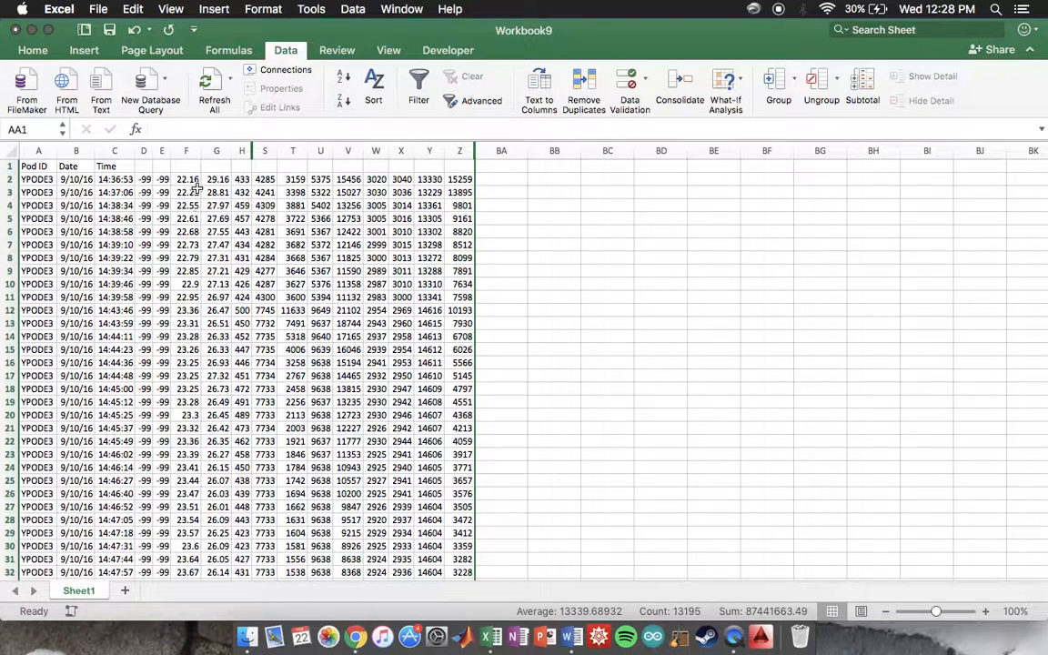
click(525, 223)
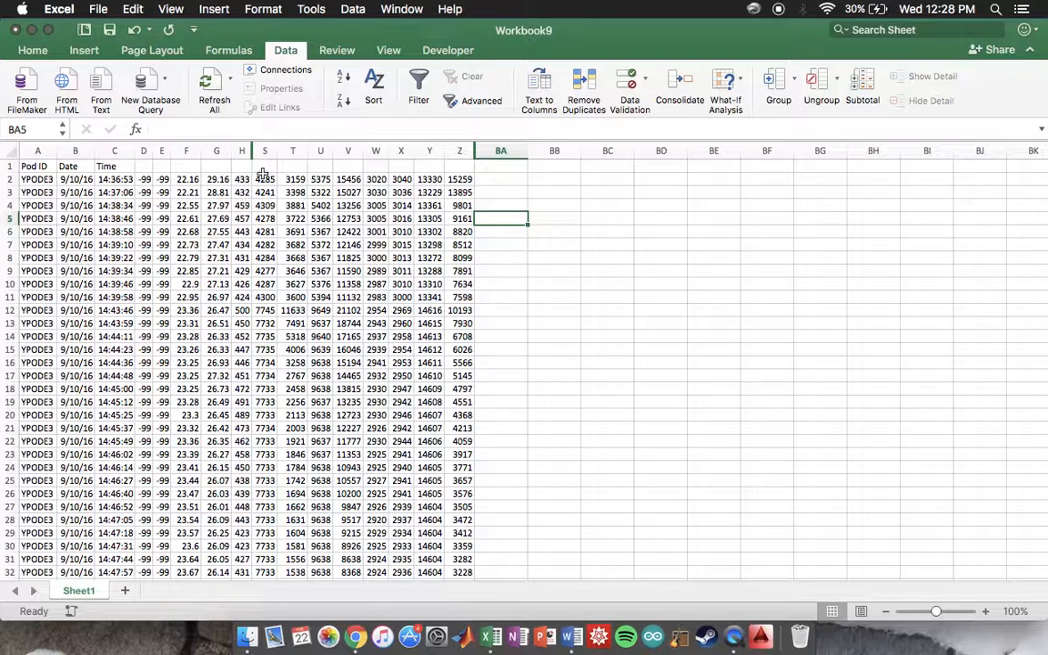
Step: Insert a recommended line chart plotting column V against the Time values in column C
click(111, 151)
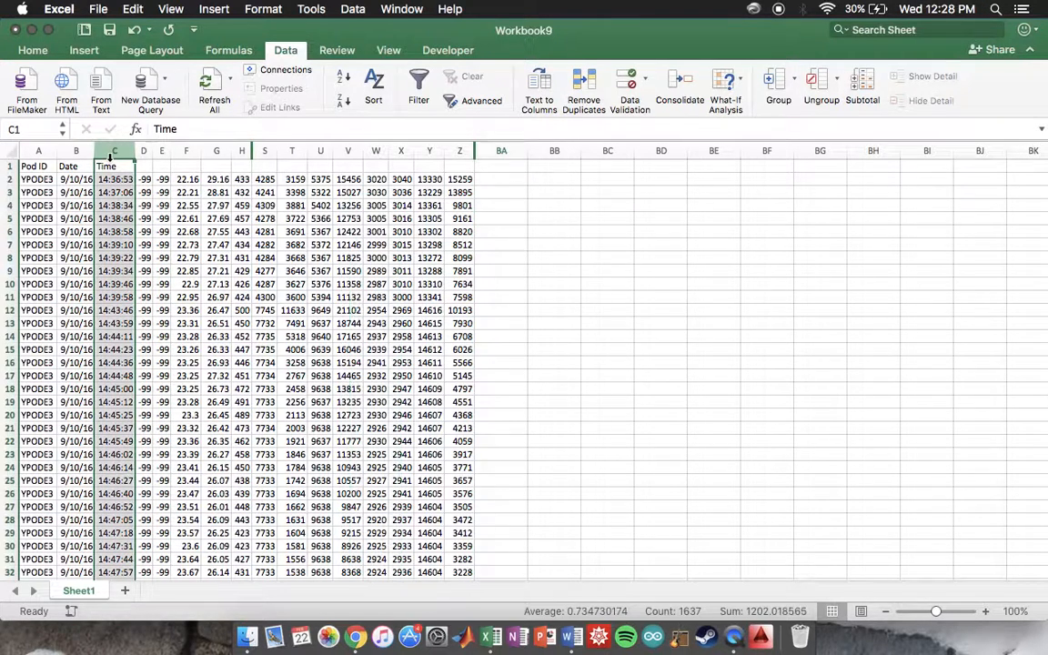
super+click(346, 151)
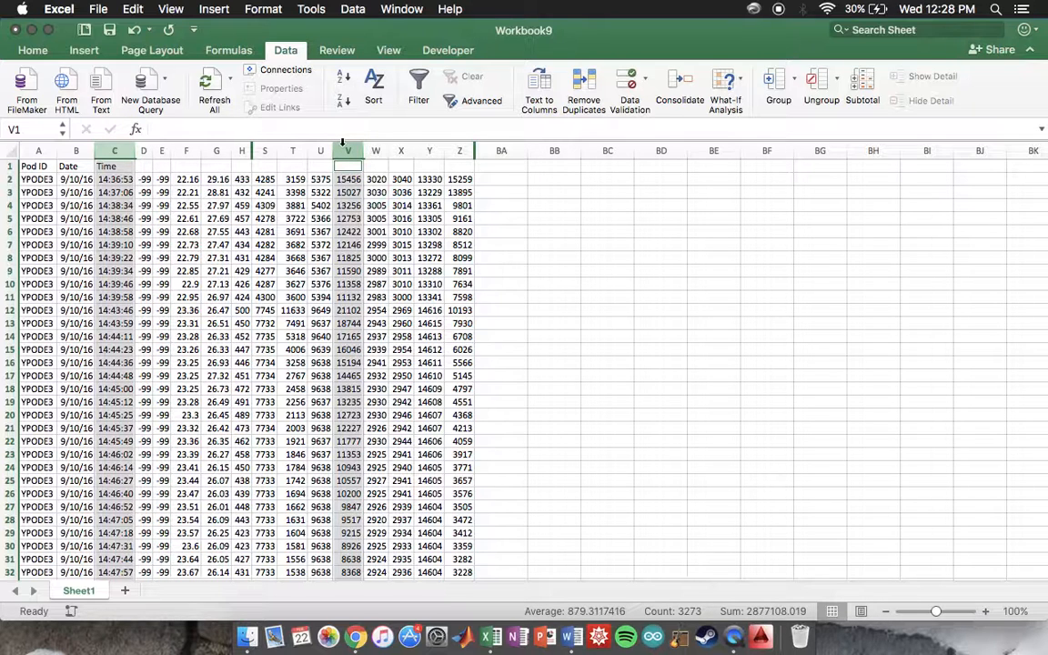
click(84, 52)
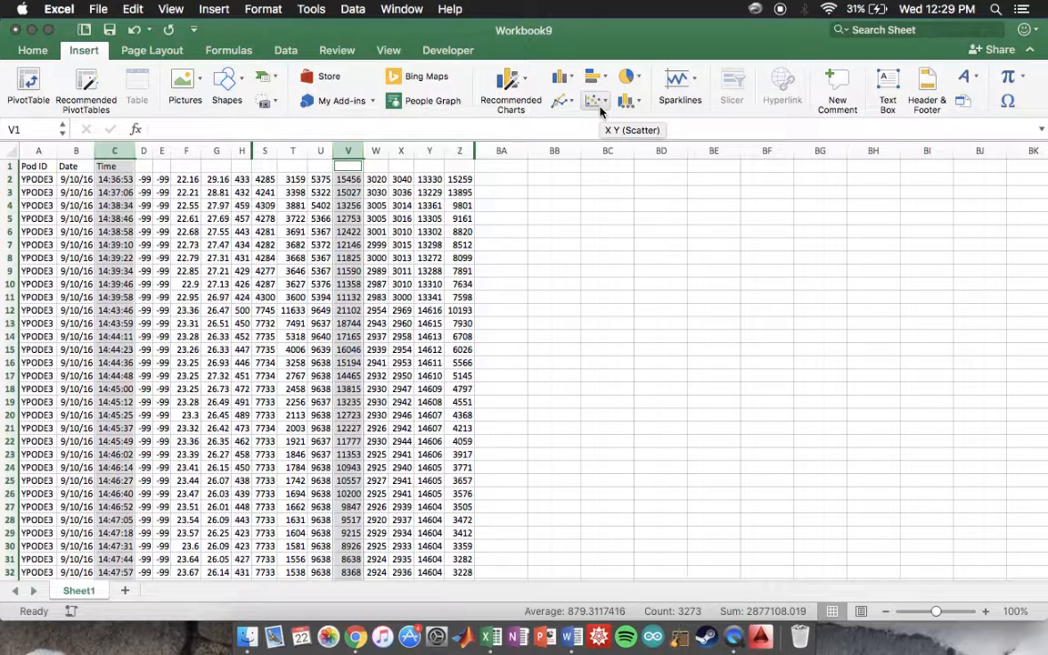
click(576, 107)
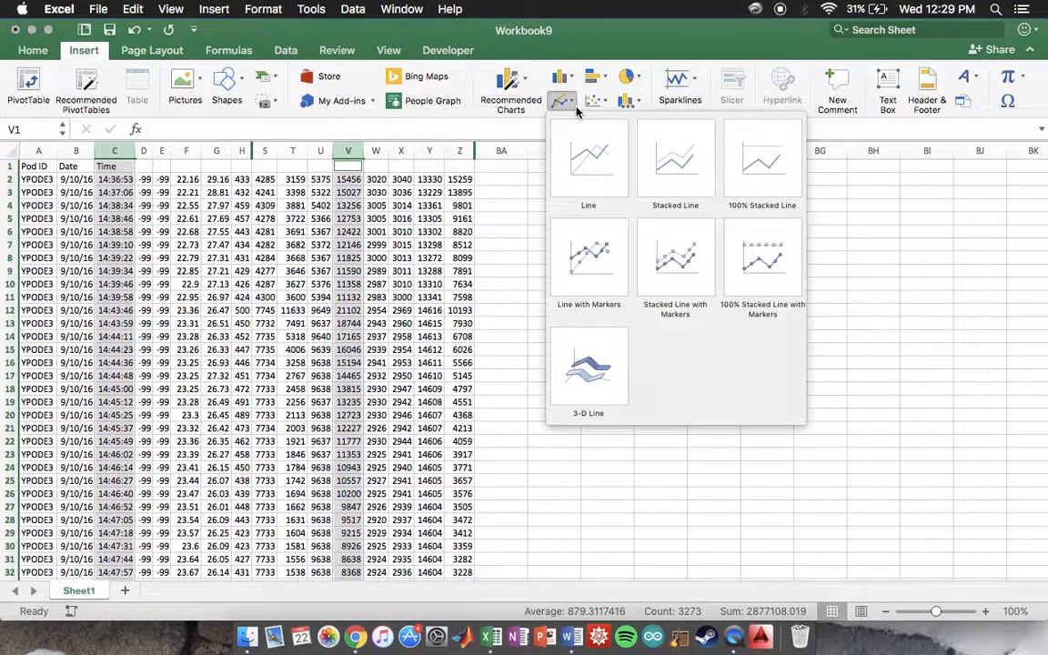
click(571, 81)
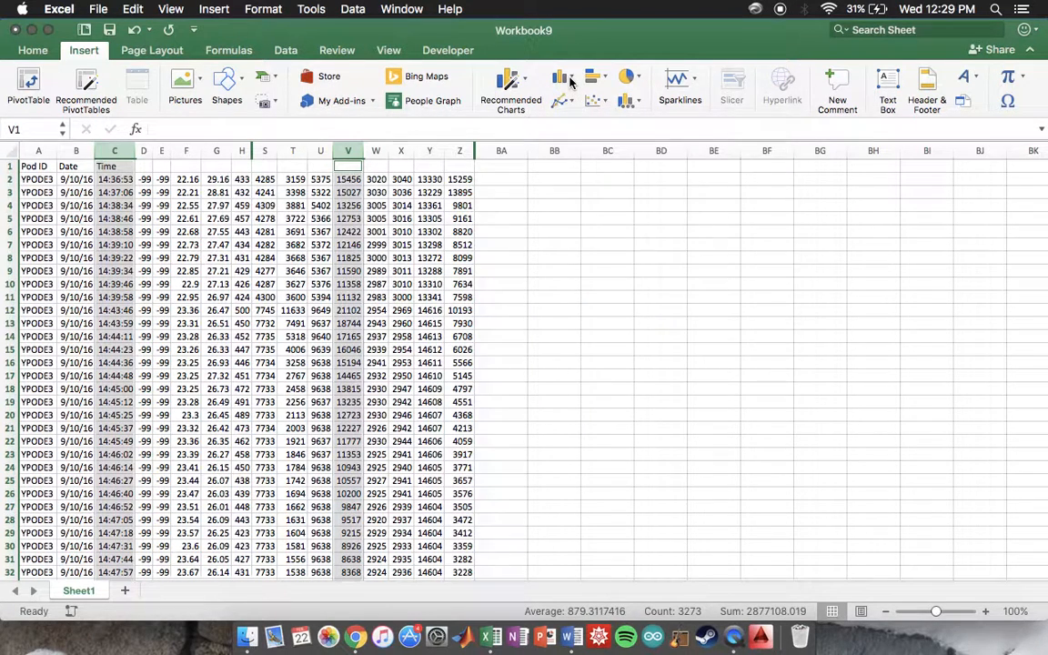
click(570, 82)
click(525, 80)
click(525, 82)
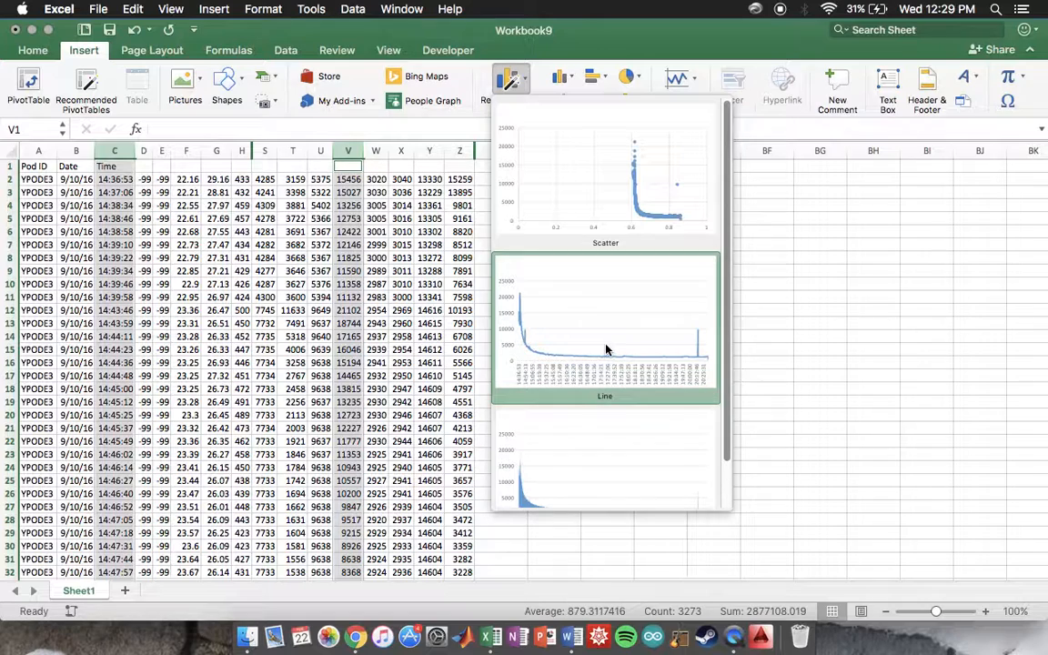
click(606, 349)
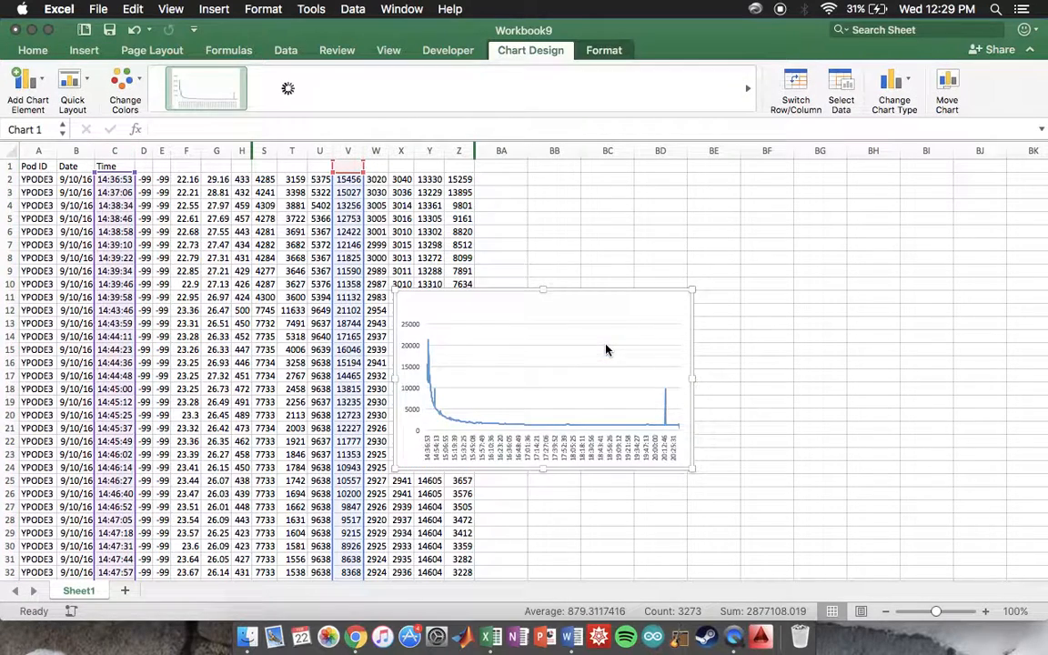
Step: Move the line chart beside the data and enlarge it to span about columns BA to BI and rows 2 to 23
drag(594, 298, 673, 177)
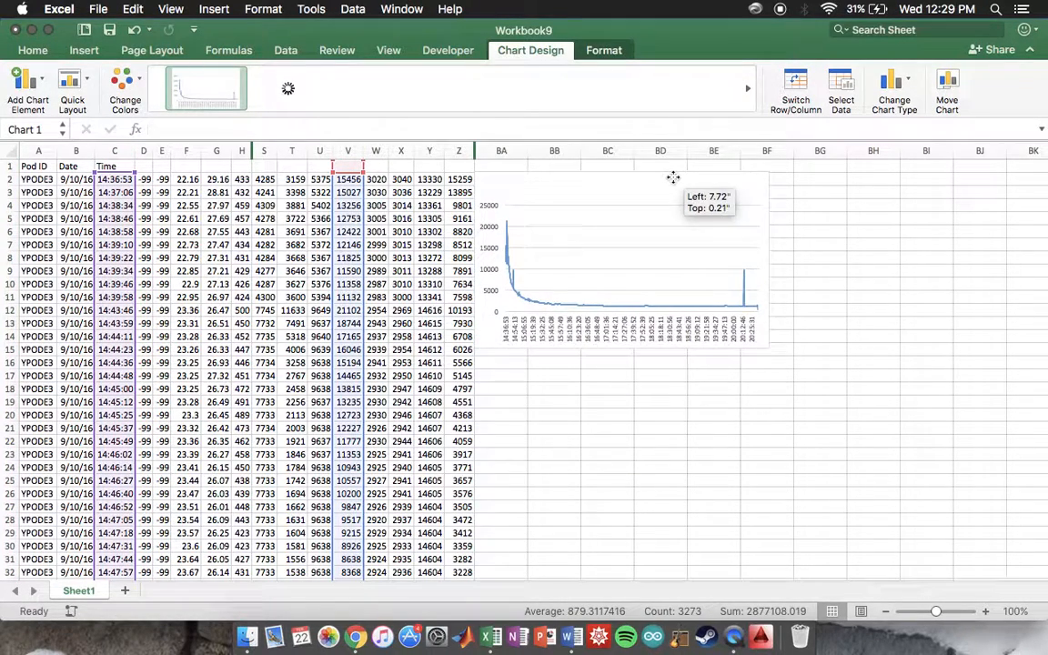
drag(771, 350, 932, 459)
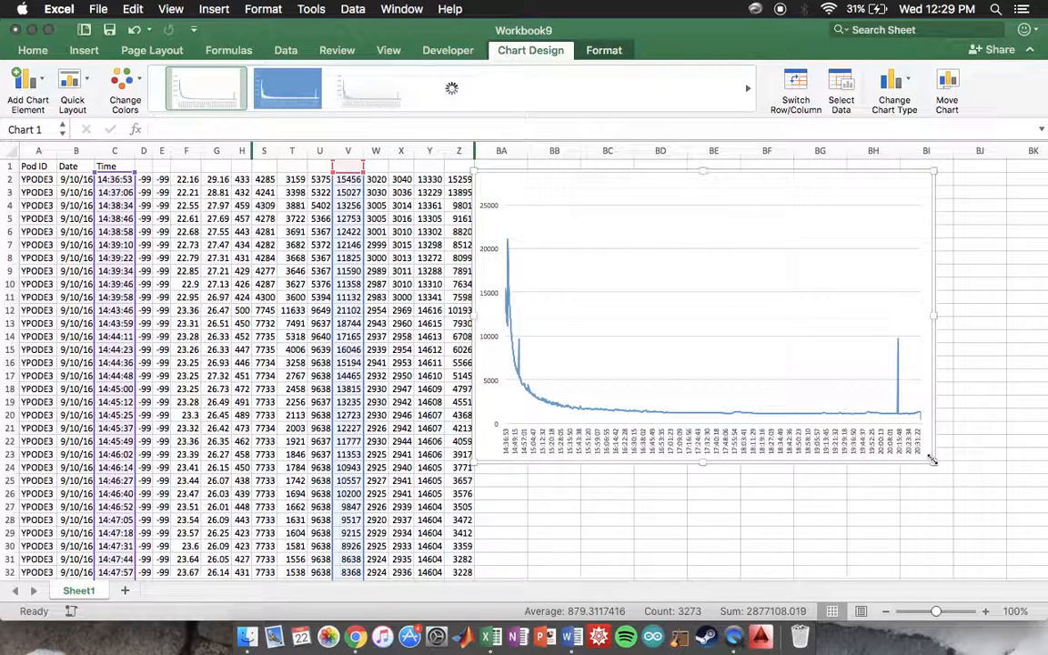
mouse_move(895, 370)
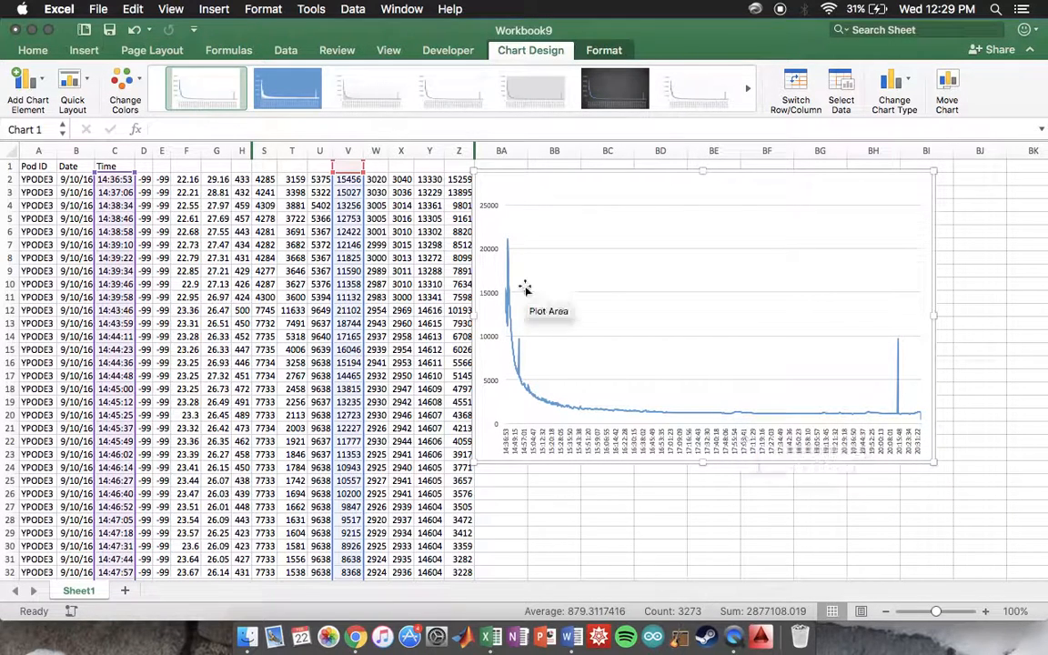
mouse_move(521, 352)
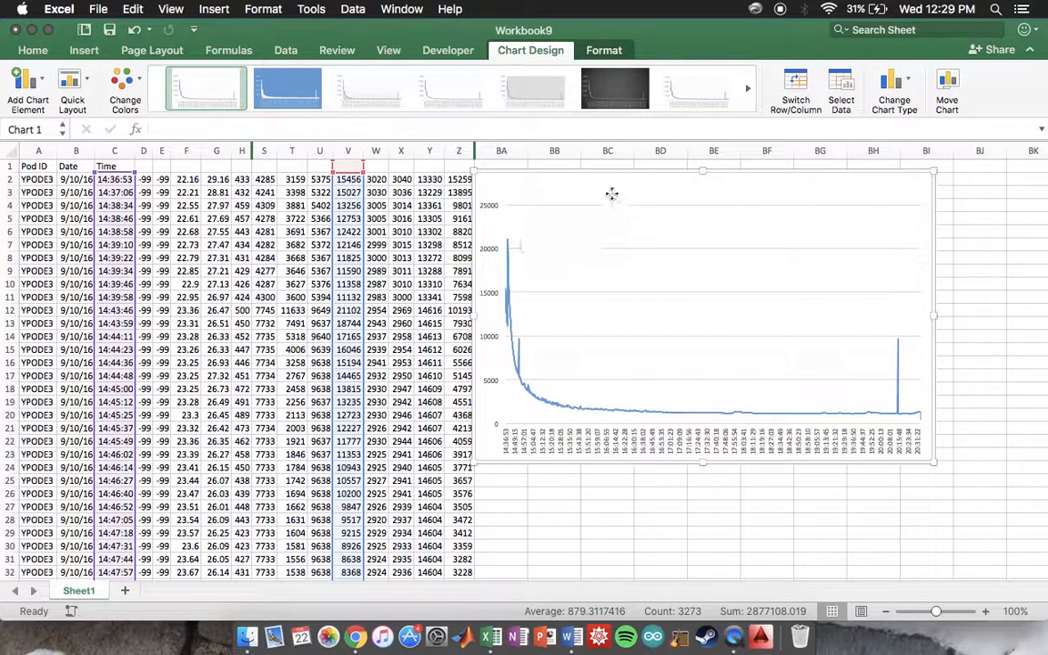
Step: Delete the line chart and clear the column selection by selecting the Pod ID header cell A1
key(Delete)
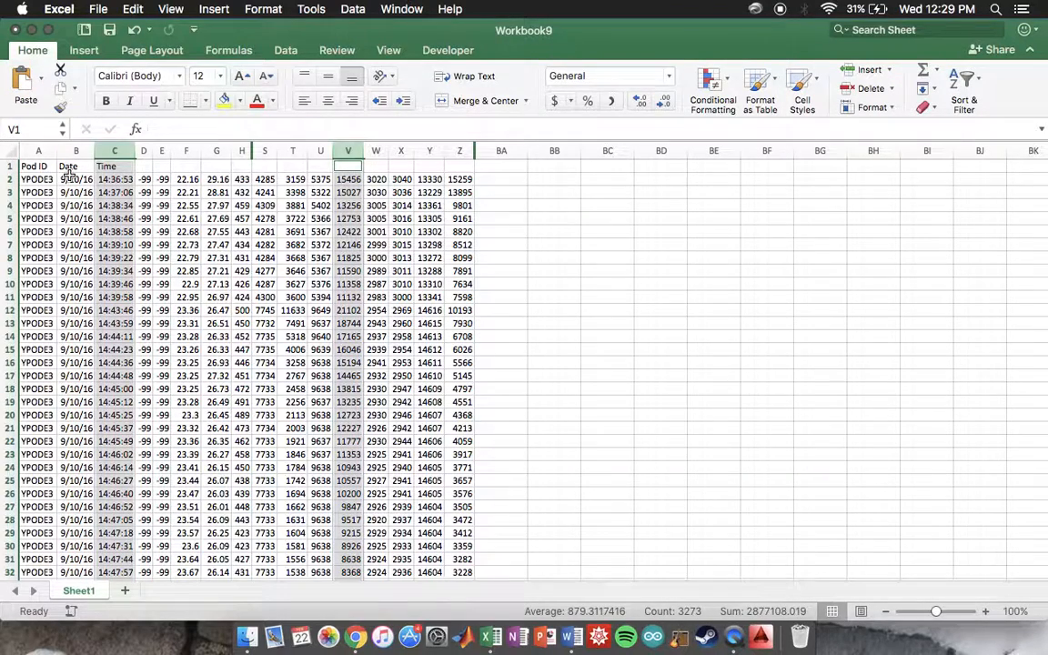
click(29, 166)
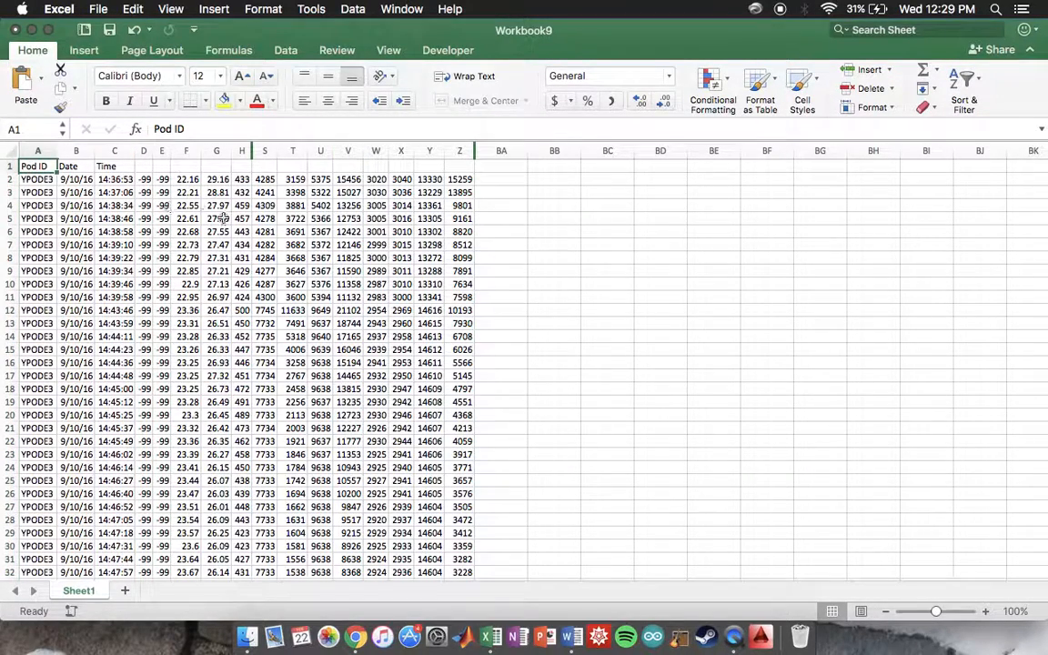